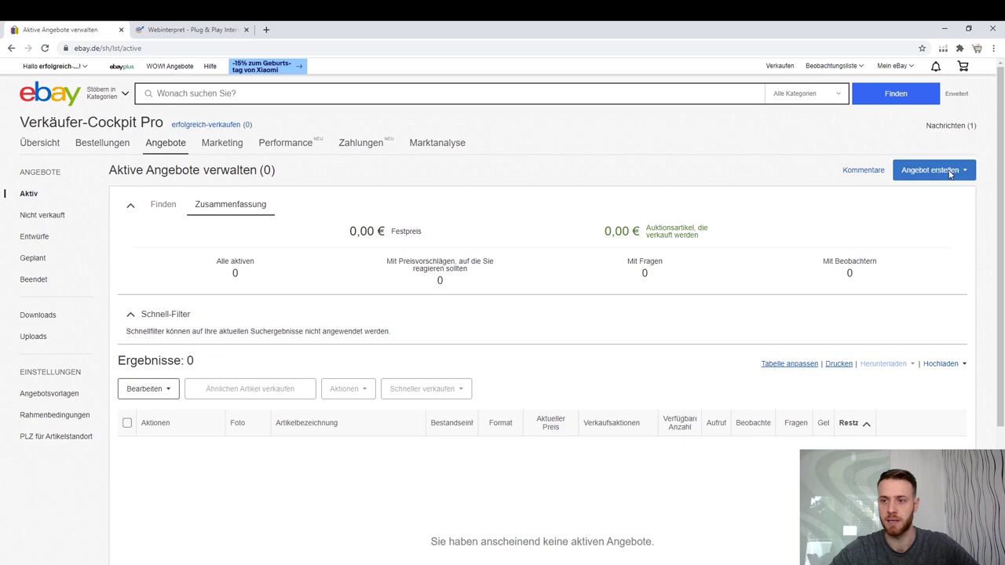
# - Start creating a listing by resuming the "Knoblauchpresse" draft and go to its international shipping settings
pyautogui.click(950, 174)
pyautogui.click(910, 194)
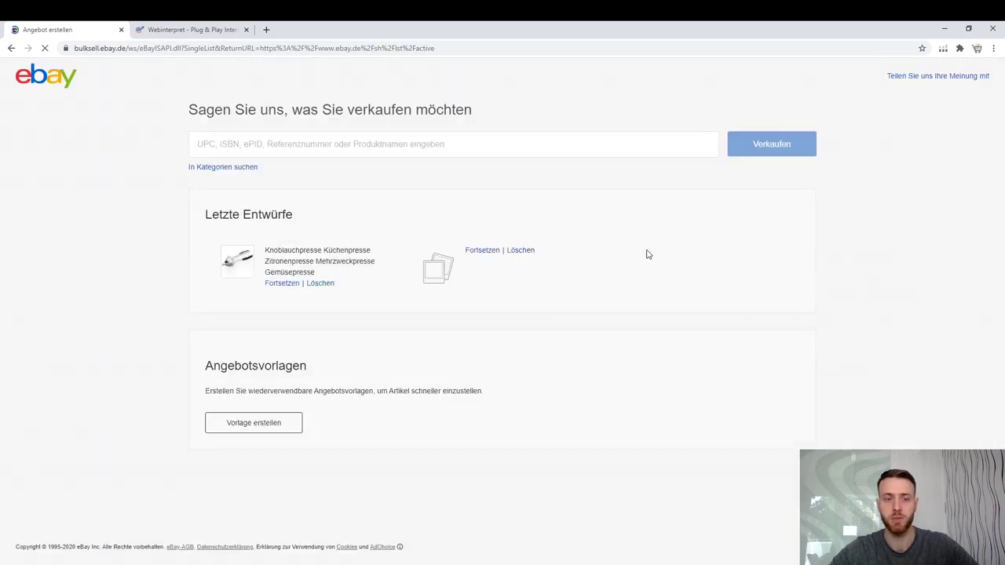
pyautogui.click(288, 283)
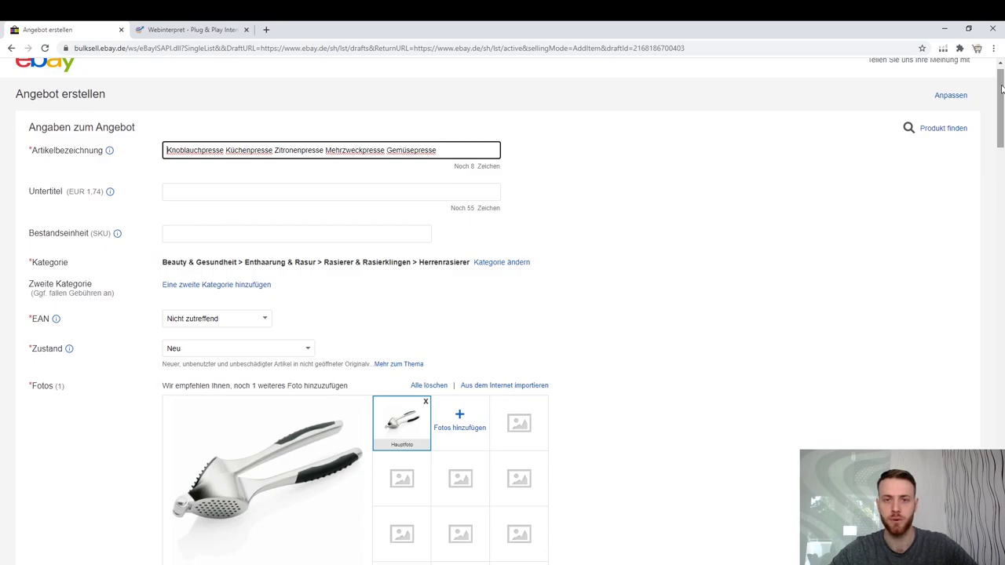
pyautogui.moveTo(1001, 88); pyautogui.dragTo(1002, 408)
pyautogui.scroll(-1, 720, 326)
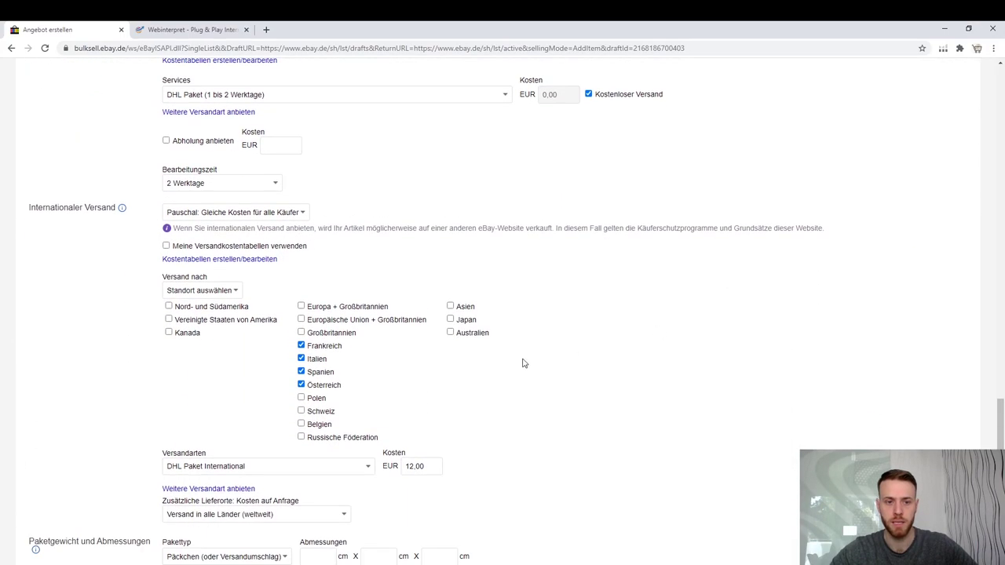
# - Examine the international shipping cost type and the "Versand nach" destination options
pyautogui.click(231, 215)
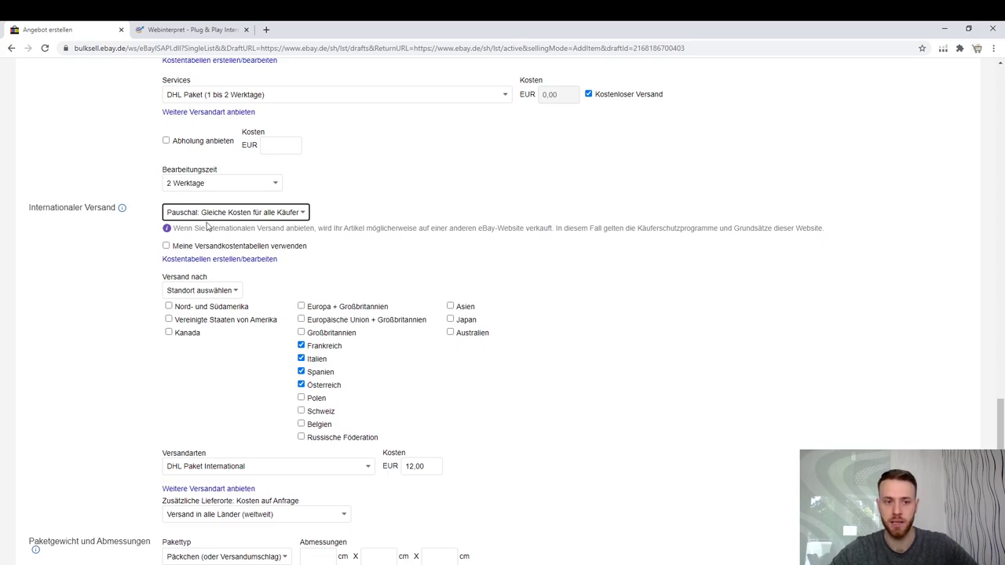
pyautogui.scroll(2, 361, 273)
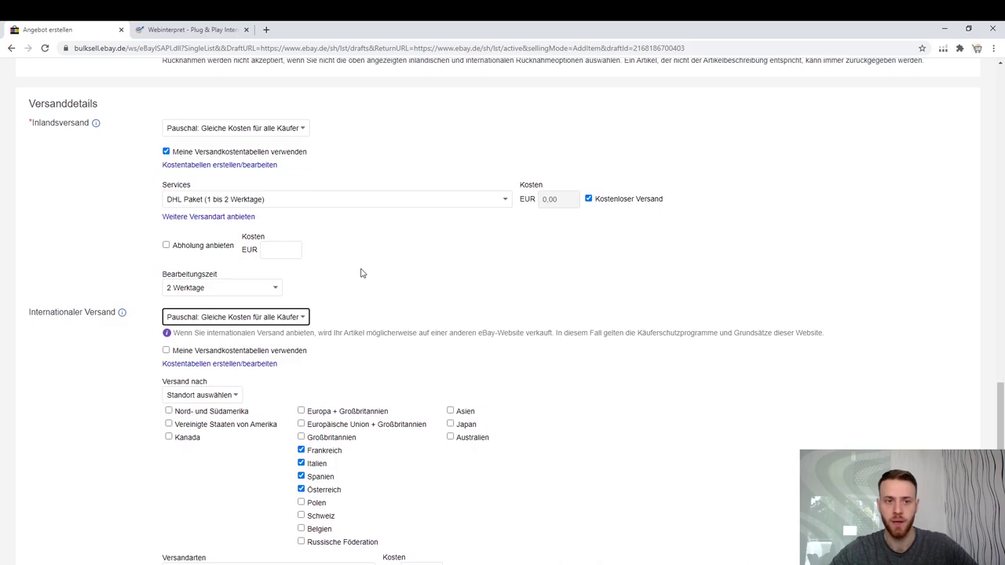
pyautogui.scroll(-3, 361, 273)
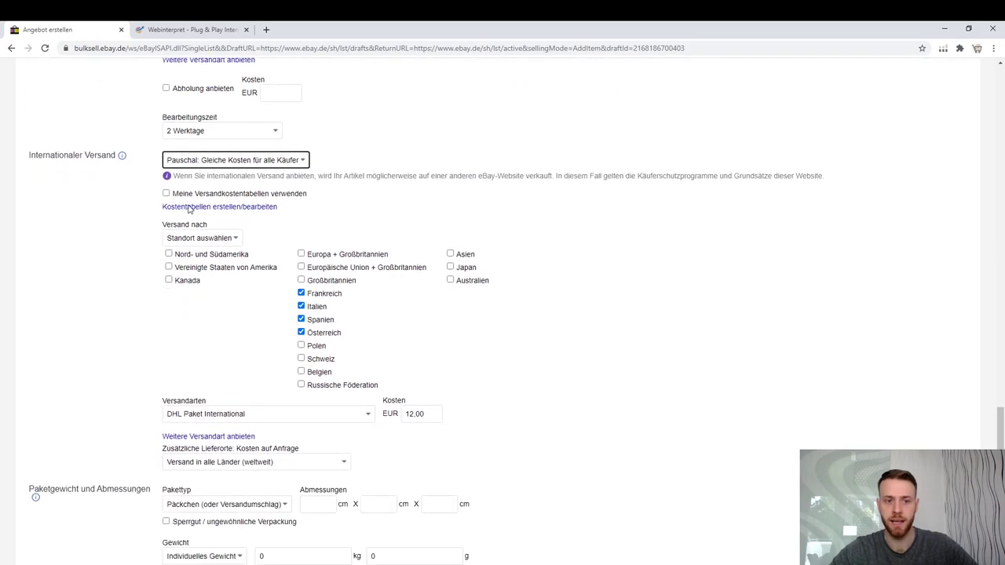
pyautogui.moveTo(160, 225); pyautogui.dragTo(209, 228)
pyautogui.click(216, 240)
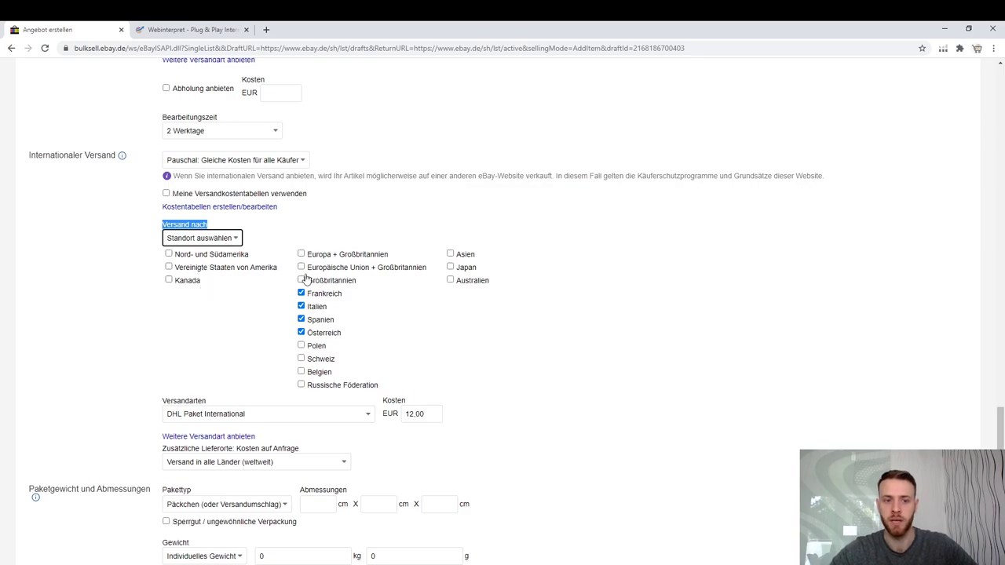
pyautogui.click(486, 316)
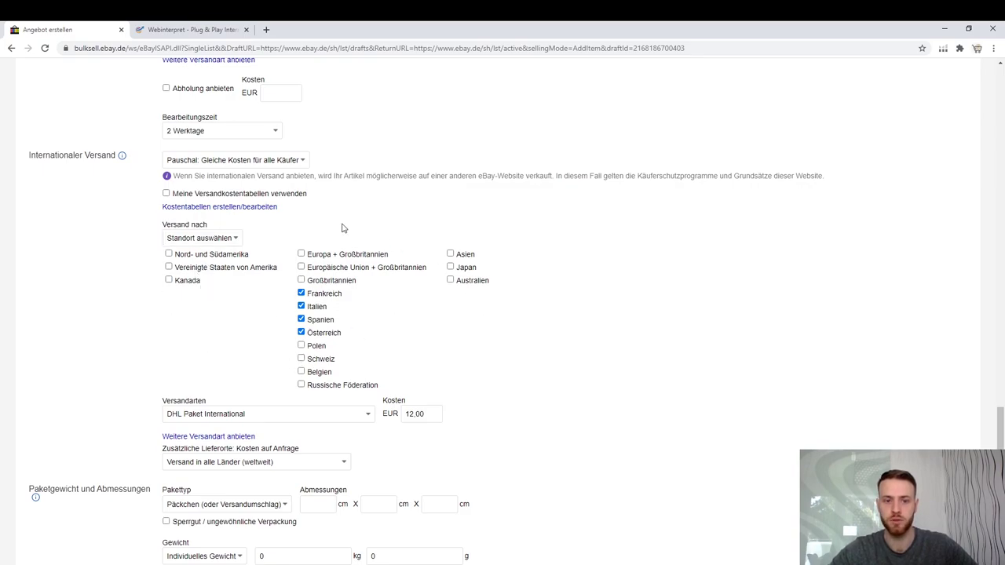
# - Add Belgien to the listing's international shipping destinations
pyautogui.scroll(-2, 343, 227)
pyautogui.scroll(1, 342, 227)
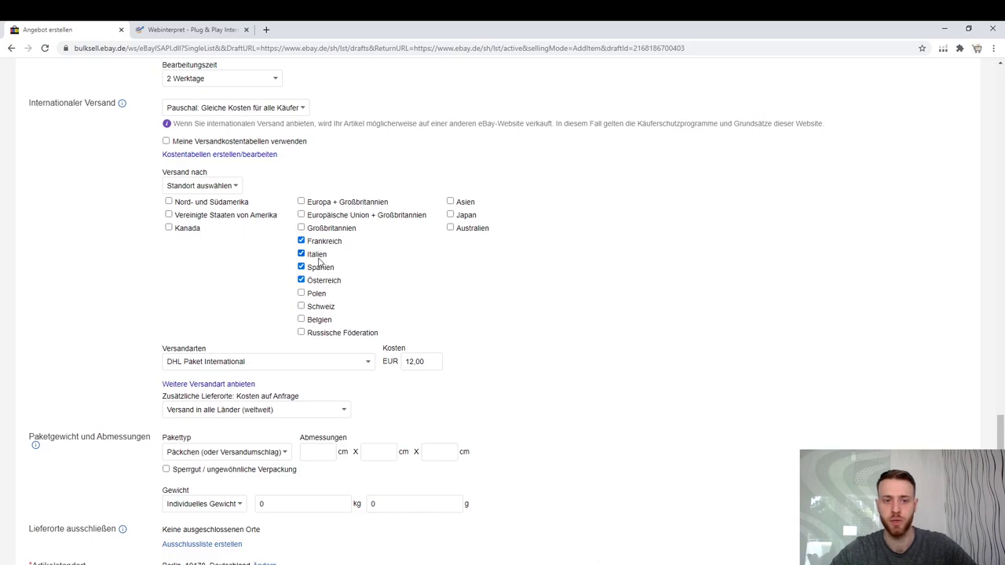
pyautogui.click(302, 321)
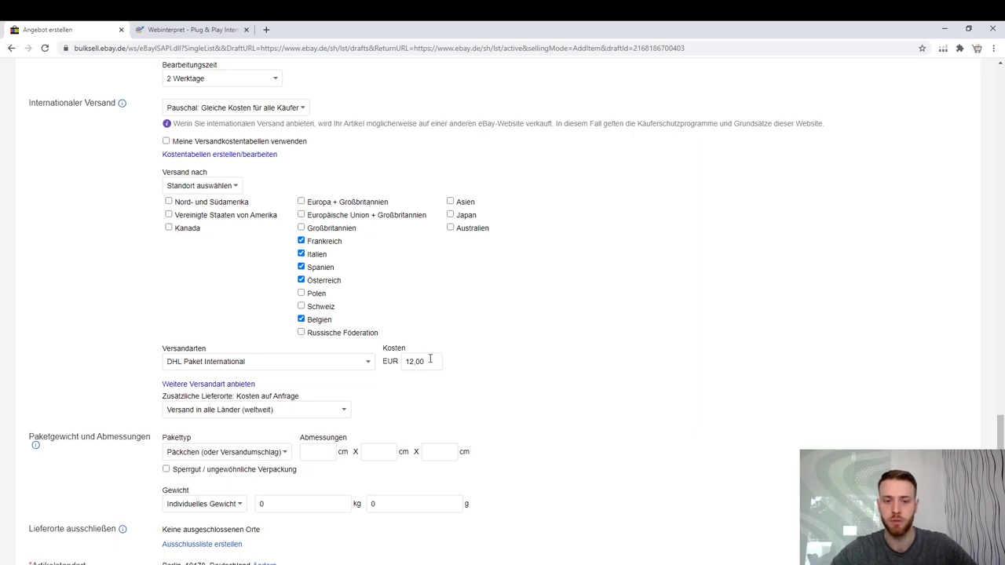
# - Review the international shipping cost, the additional delivery locations option and the package details
pyautogui.doubleClick(428, 362)
pyautogui.click(516, 366)
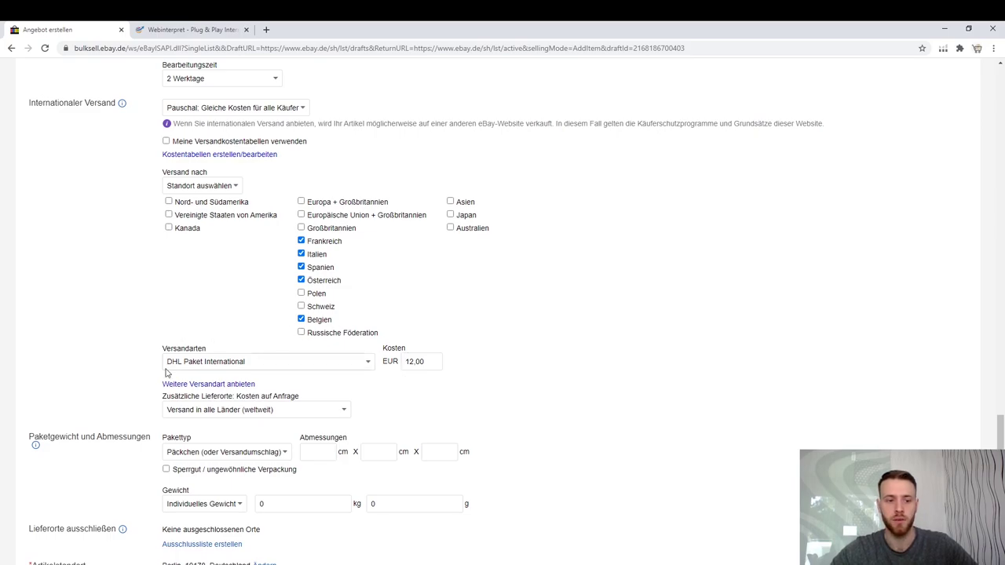
pyautogui.click(236, 413)
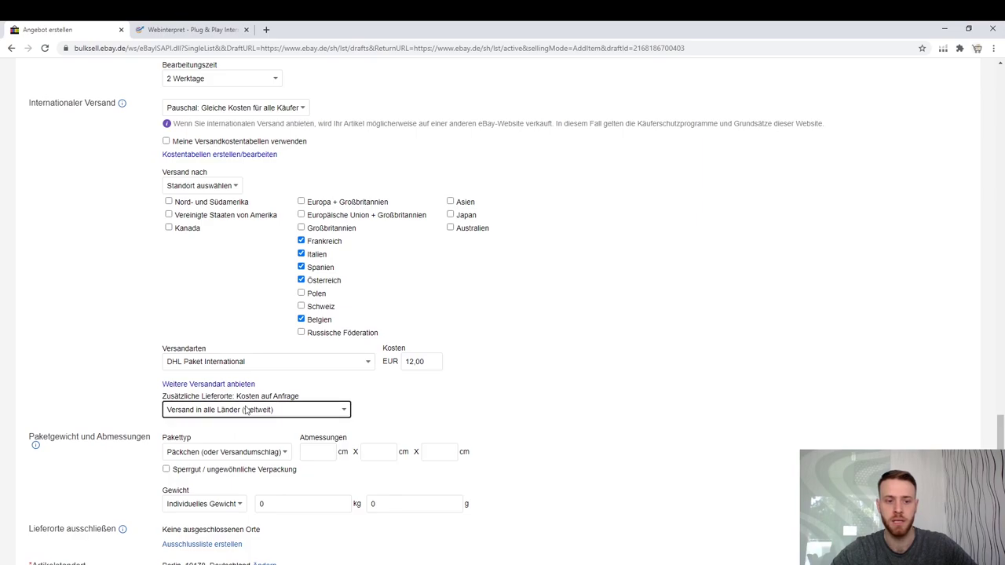
pyautogui.click(451, 408)
pyautogui.scroll(-2, 436, 408)
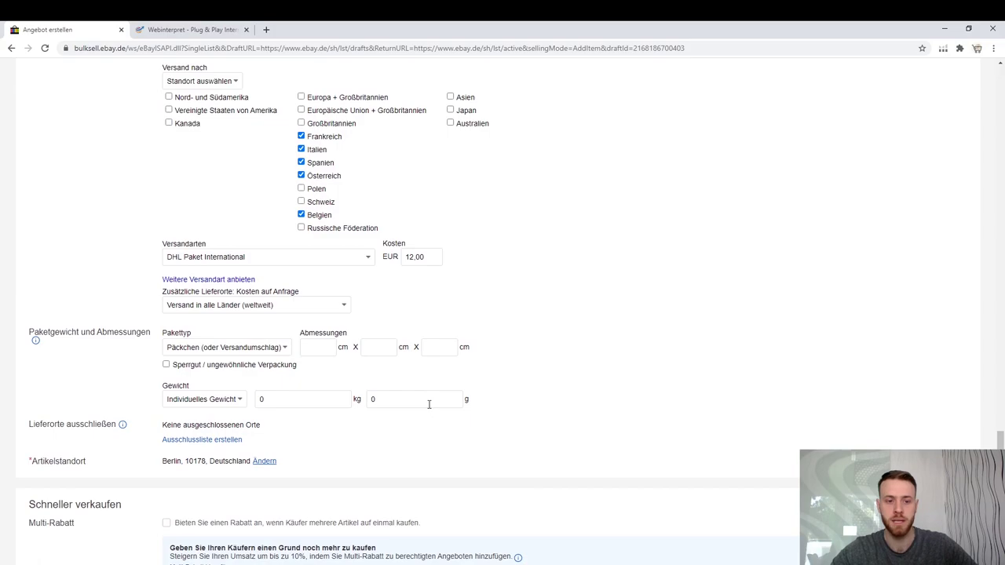
pyautogui.scroll(1, 428, 405)
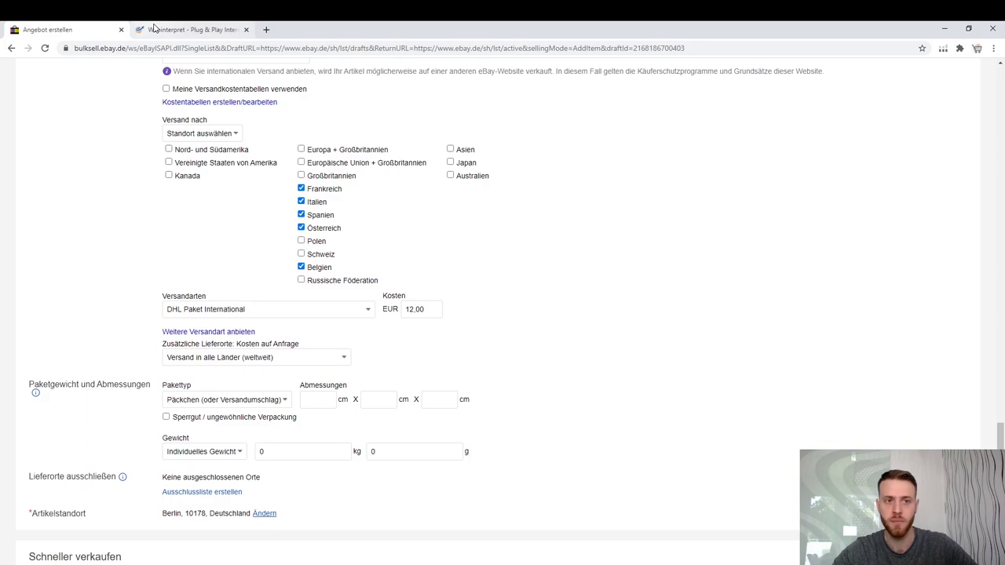
# - Look briefly at the Webinterpret website and return to the listing draft to check its item title
pyautogui.click(154, 29)
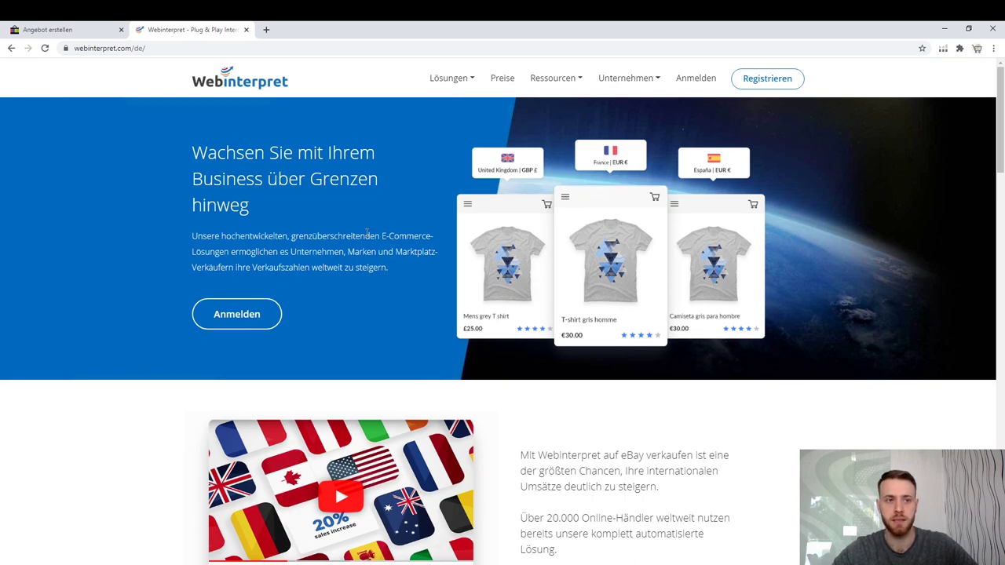
pyautogui.click(49, 29)
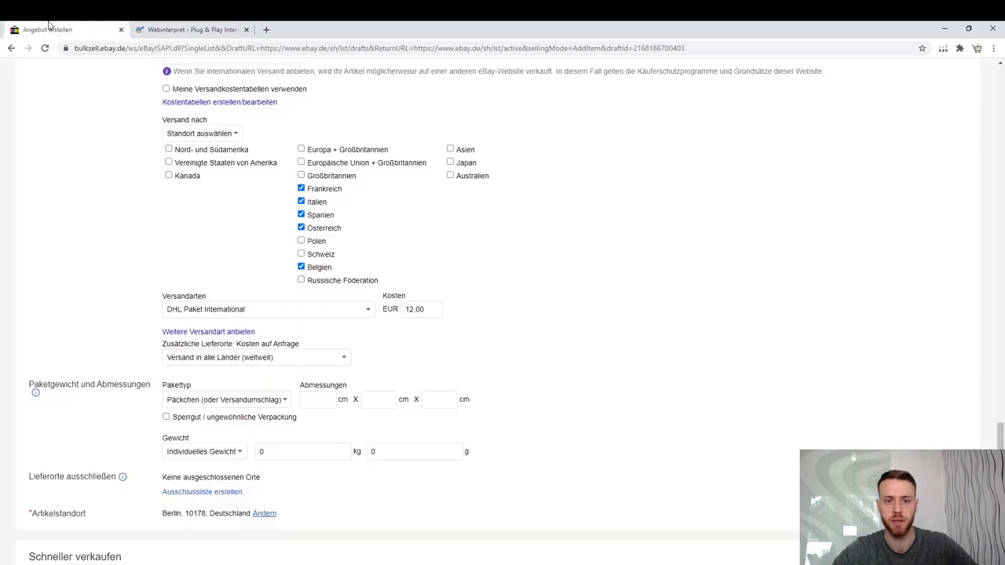
pyautogui.moveTo(1001, 446); pyautogui.dragTo(998, 207)
pyautogui.scroll(3, 998, 207)
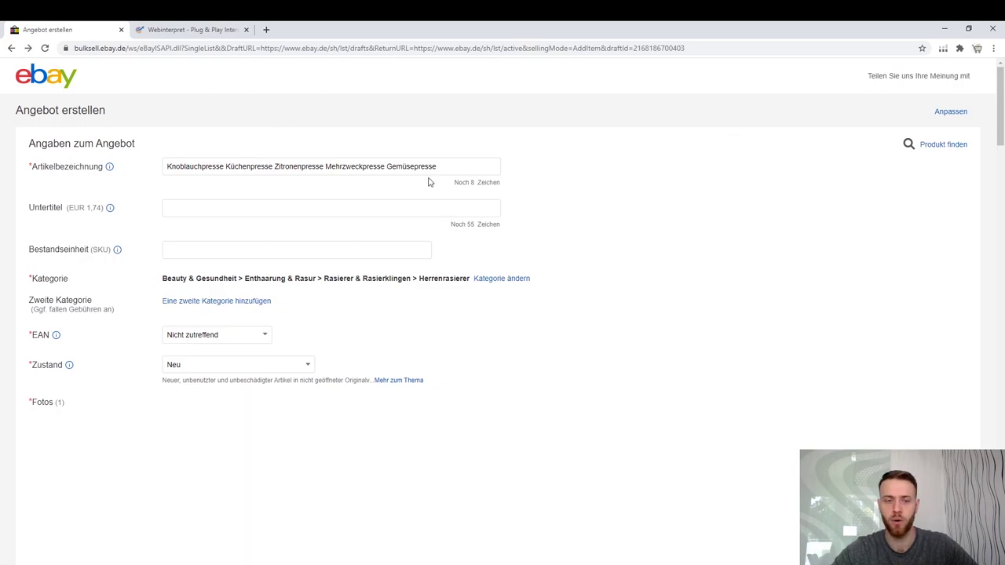
pyautogui.click(287, 170)
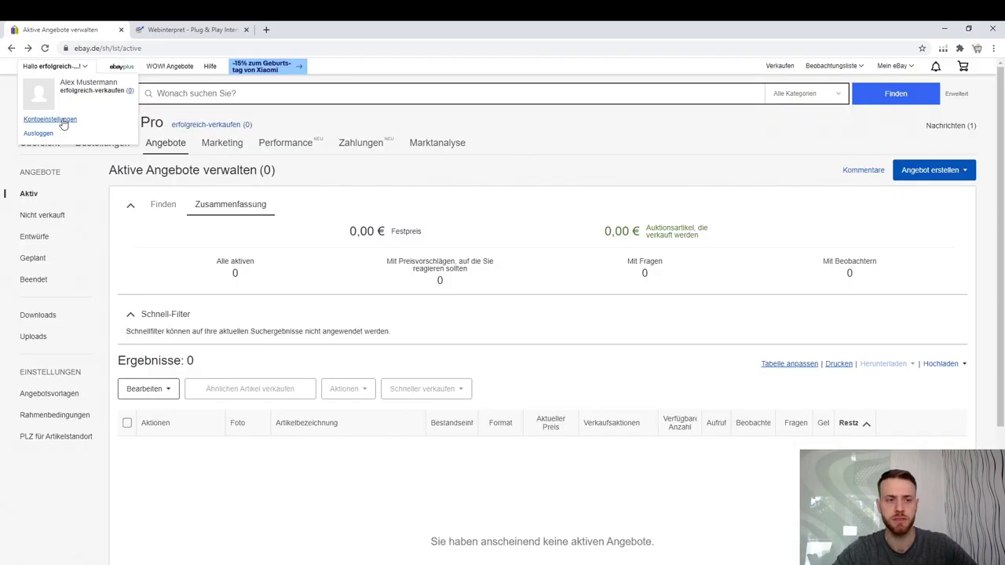
# - Go through the account settings and the seller account to the Abonnements page
pyautogui.click(64, 123)
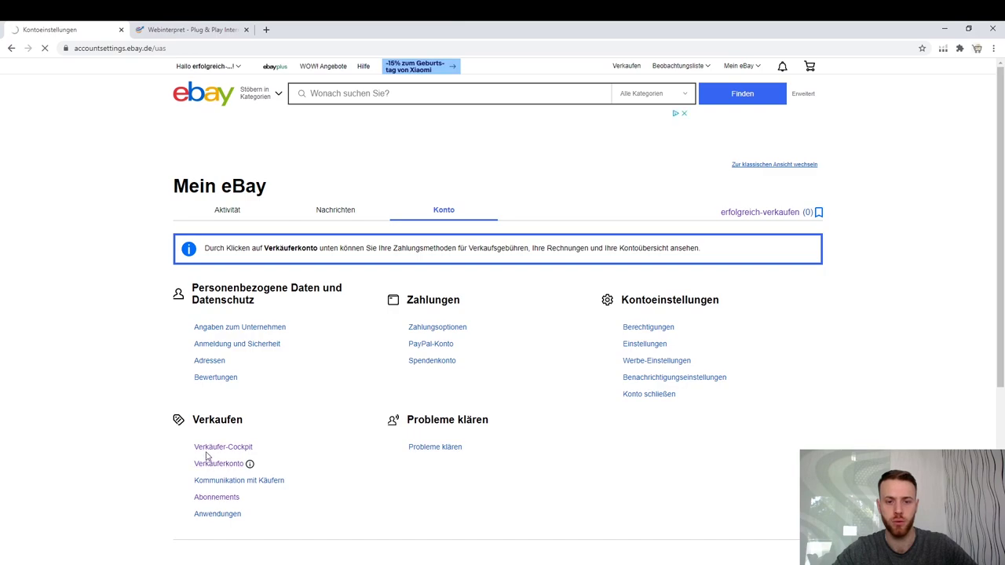
pyautogui.click(214, 463)
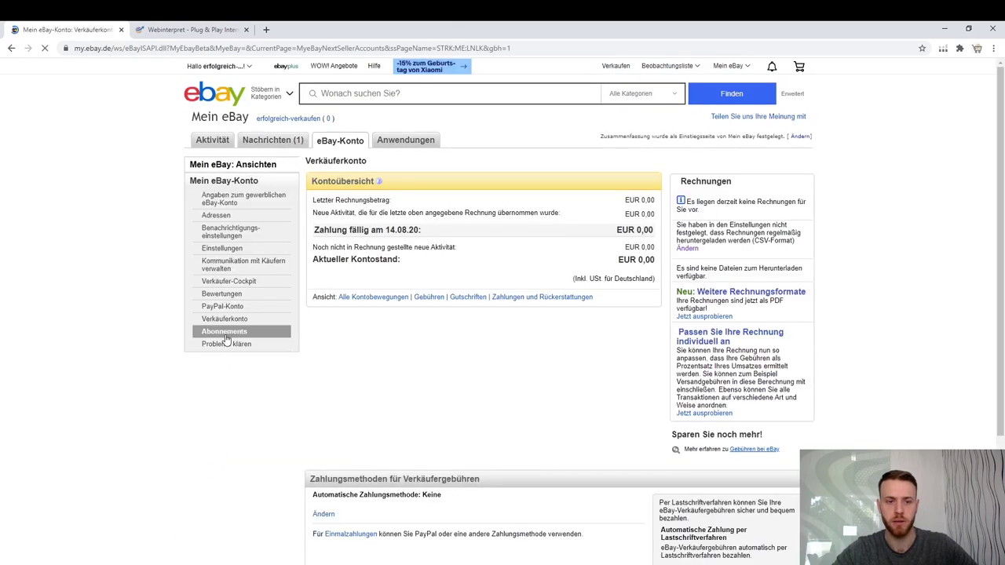
pyautogui.click(222, 333)
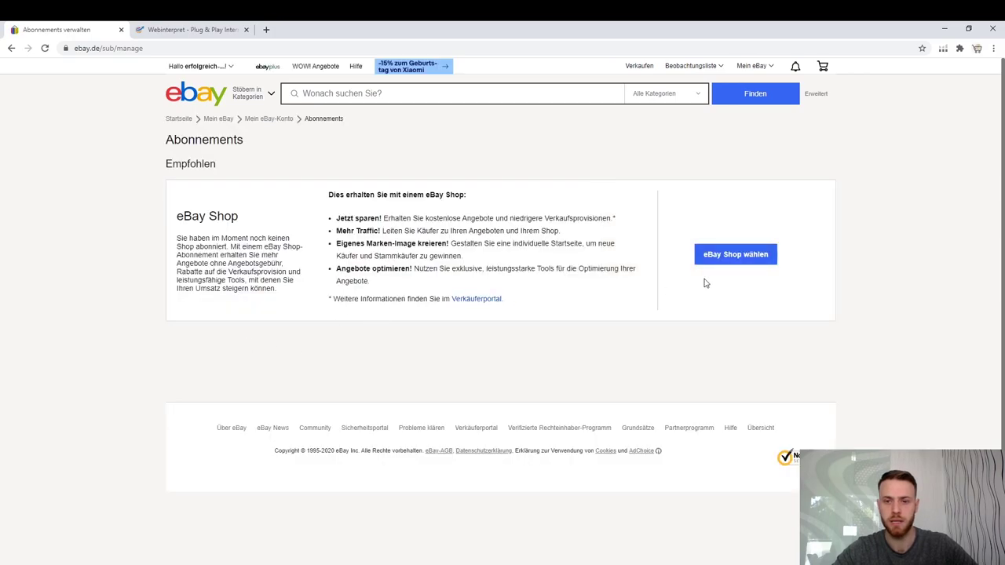
# - Open the eBay Shop plan selection and compare which plans include international trade support through Webinterpret
pyautogui.click(755, 259)
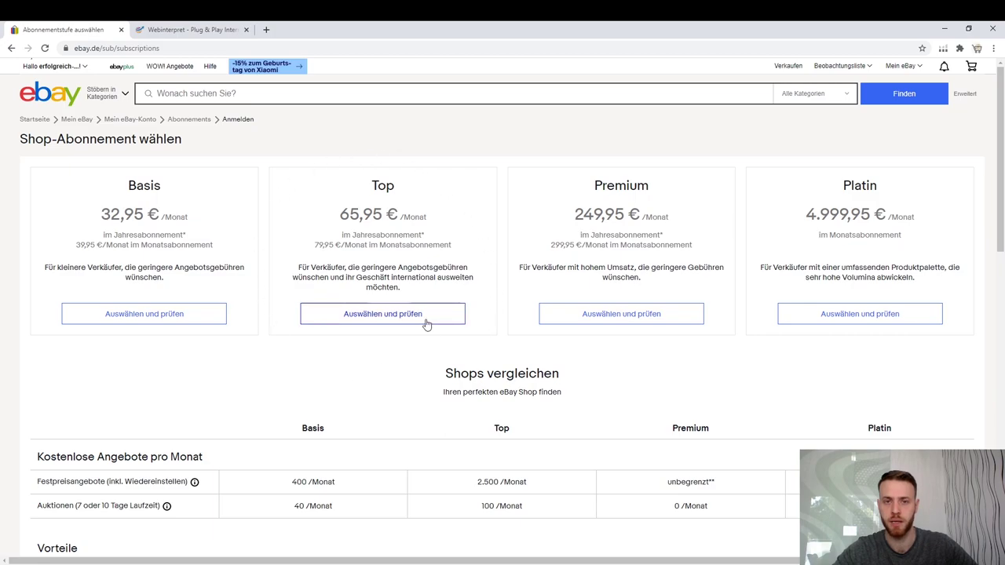
pyautogui.scroll(-4, 417, 357)
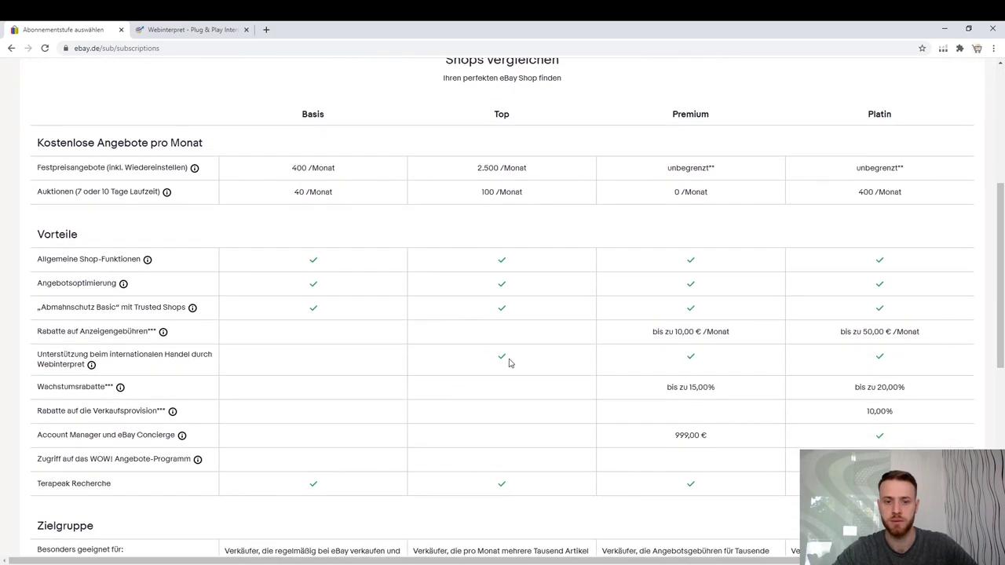
pyautogui.moveTo(35, 355); pyautogui.dragTo(122, 372)
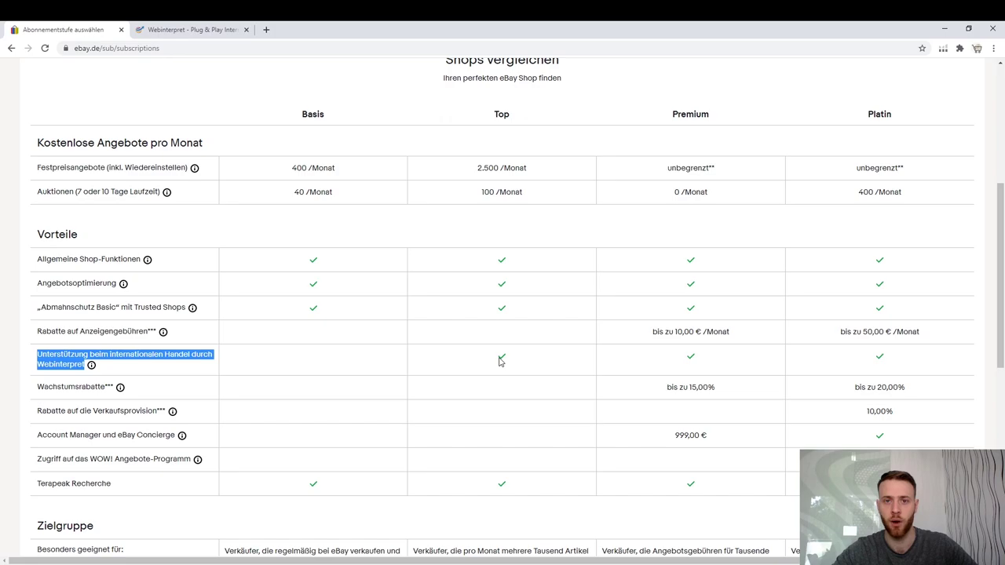
# - Switch to the Webinterpret website and look through its homepage description of automated international eBay selling
pyautogui.click(220, 29)
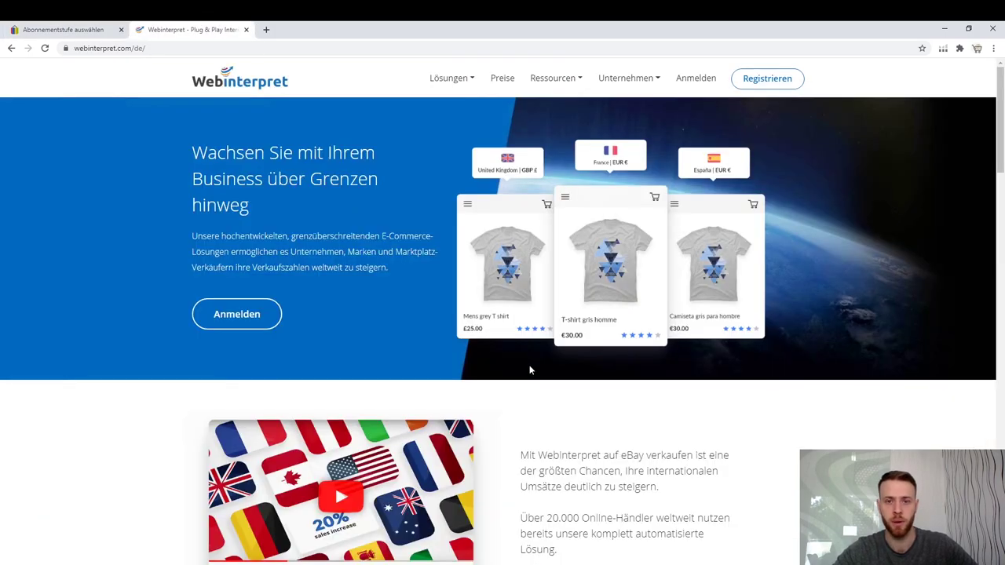
pyautogui.scroll(-4, 530, 370)
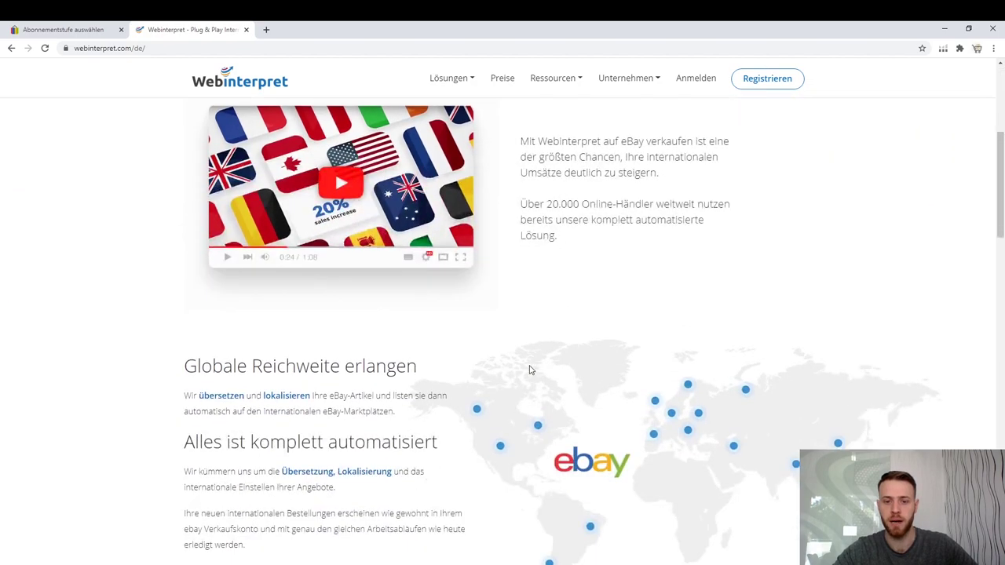
pyautogui.scroll(4, 529, 370)
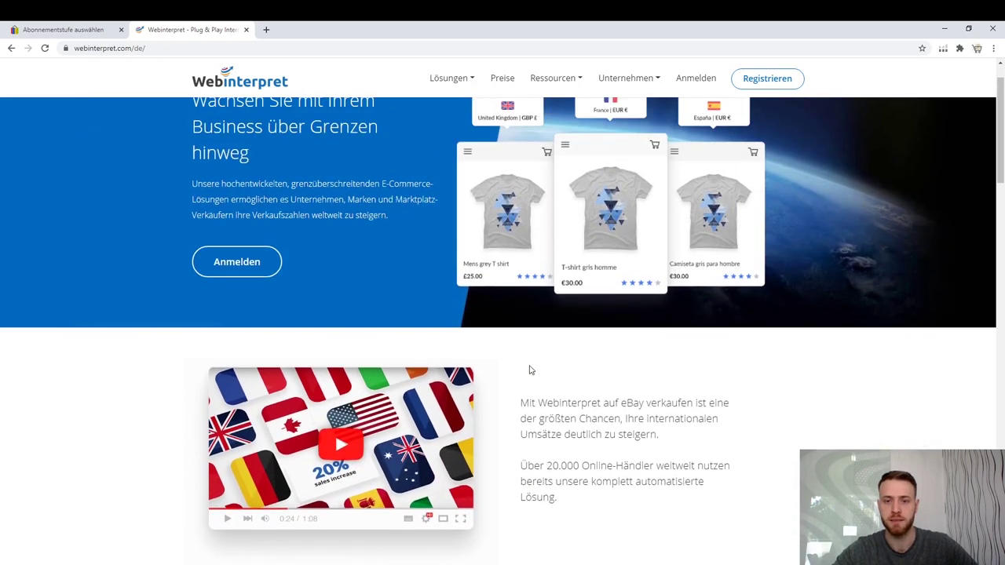